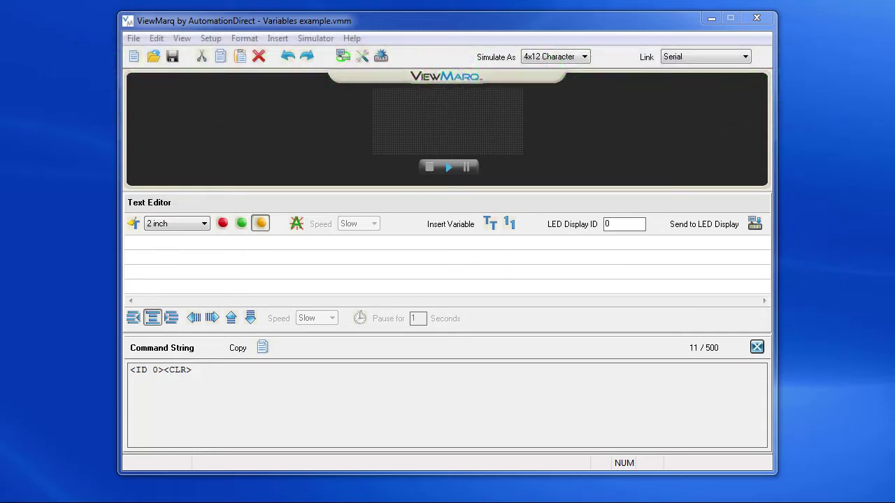
Step: Enter 'Widgets Made' as the first message line and start a second line
{"action": "left_click", "coordinate": [147, 242]}
{"action": "type", "text": "Widgets"}
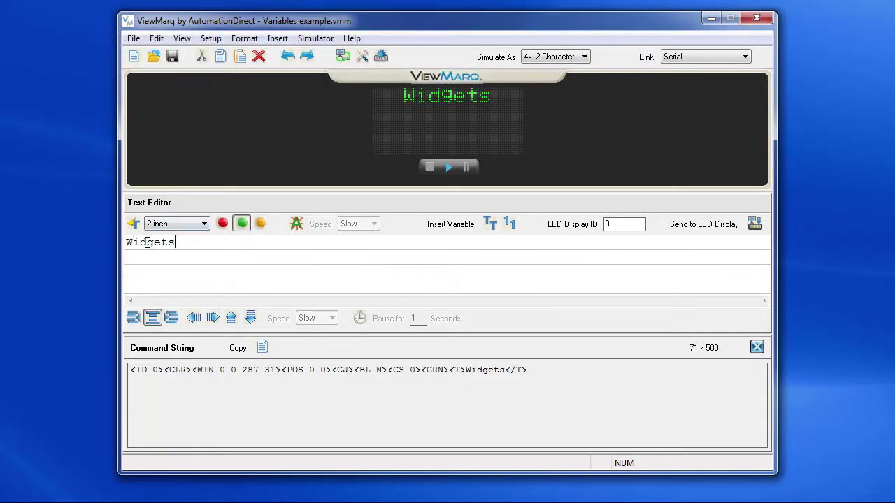
{"action": "type", "text": " Made"}
{"action": "key", "text": "Return"}
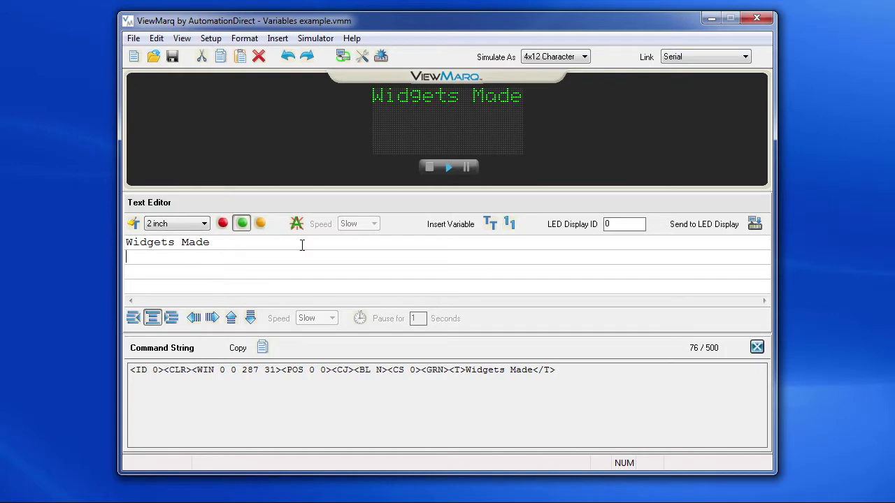
Step: Insert numeric variable 1 with leading zeros and 0 decimal places, and make the next line scroll left
{"action": "left_click", "coordinate": [511, 223]}
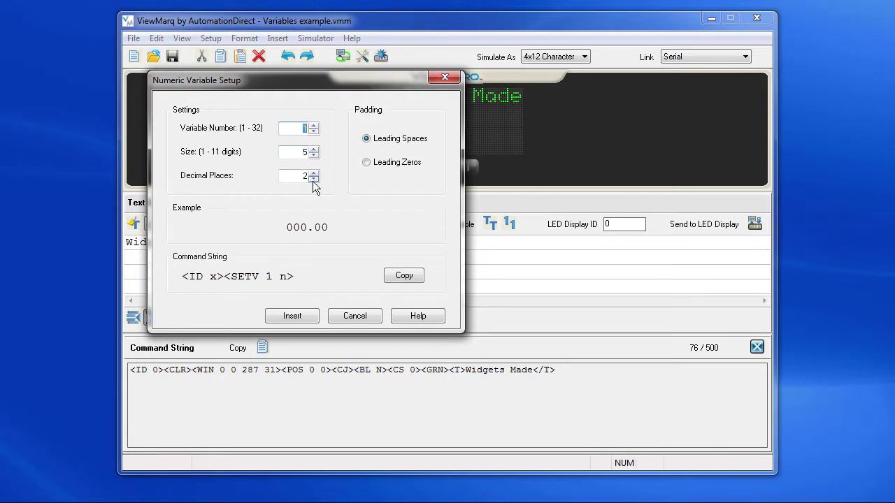
{"action": "key", "text": "Tab"}
{"action": "key", "text": "Tab"}
{"action": "left_click", "coordinate": [315, 180]}
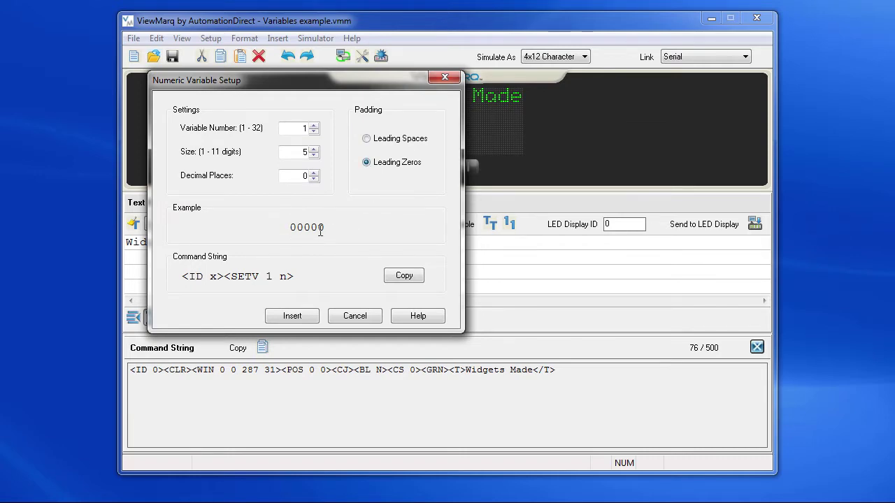
{"action": "left_click", "coordinate": [309, 318]}
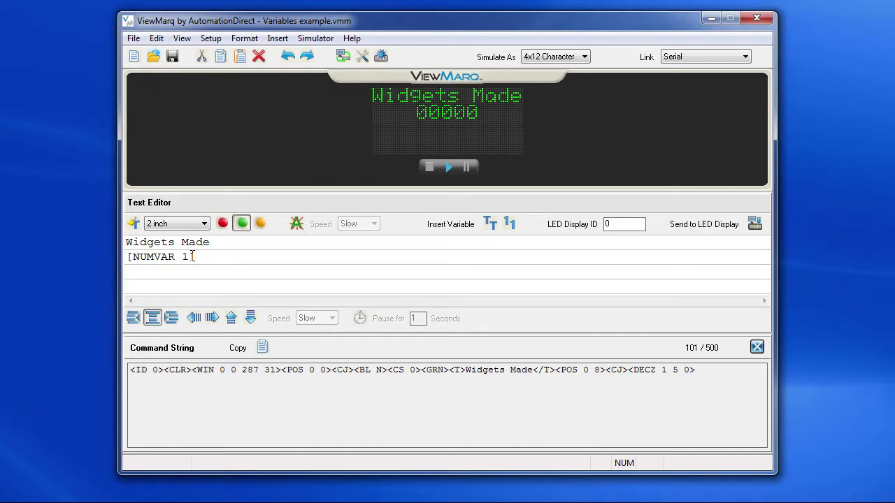
{"action": "left_click", "coordinate": [147, 285]}
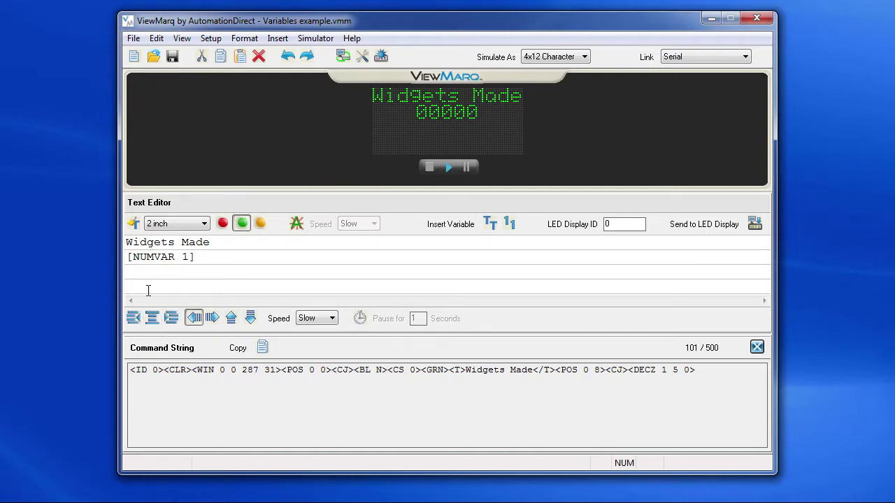
Step: Insert string variable 3 with an 18-character size into the message
{"action": "left_click", "coordinate": [491, 224]}
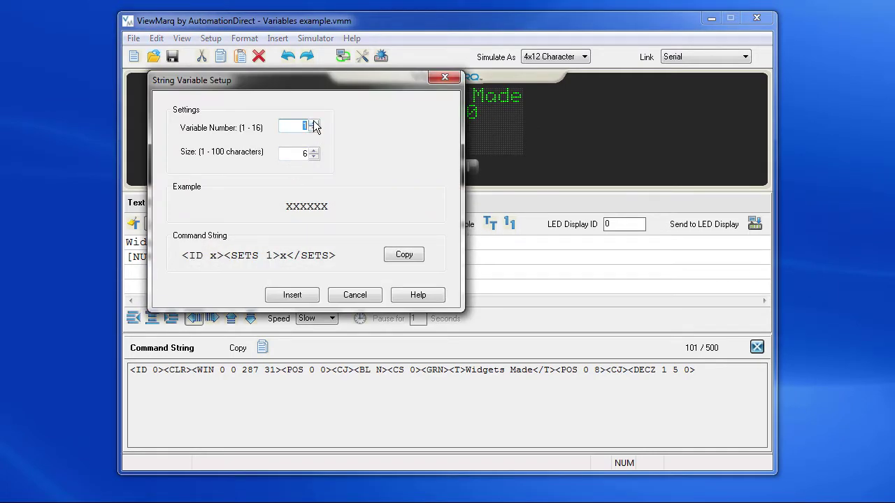
{"action": "left_click", "coordinate": [314, 122]}
{"action": "key", "text": "Down"}
{"action": "left_click", "coordinate": [301, 154]}
{"action": "type", "text": "1"}
{"action": "type", "text": "8"}
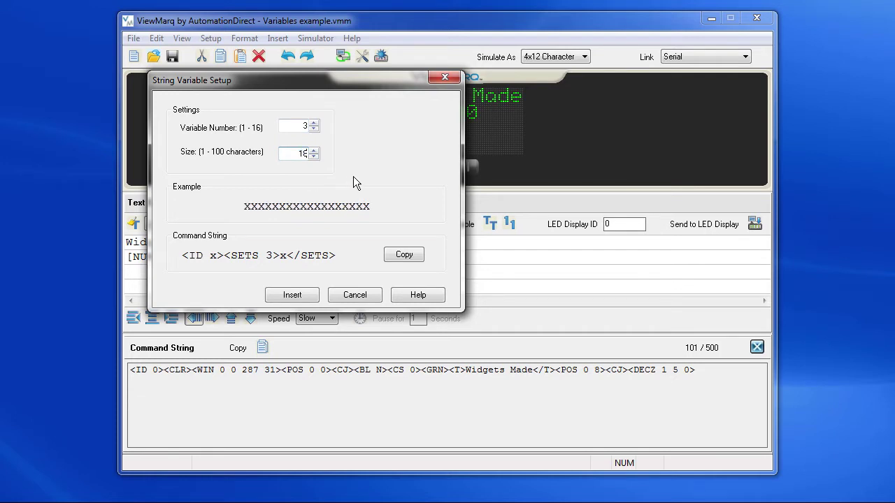
{"action": "left_click", "coordinate": [300, 295]}
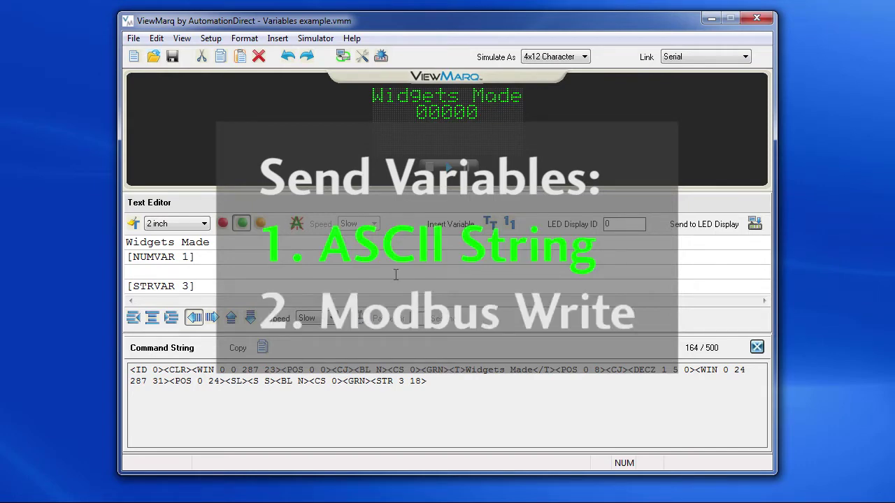
Step: Reopen string variable 3's settings to view its ASCII update command format
{"action": "double_click", "coordinate": [156, 287]}
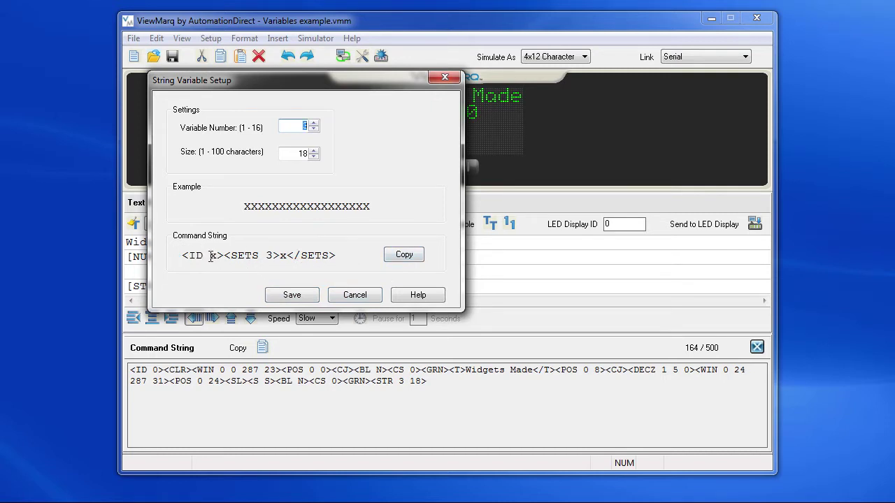
Step: Highlight the display ID and string value placeholders in string variable 3's command string
{"action": "left_click_drag", "start_coordinate": [210, 256], "coordinate": [218, 258]}
{"action": "left_click_drag", "start_coordinate": [281, 255], "coordinate": [288, 256]}
{"action": "left_click", "coordinate": [288, 279]}
Step: Review numeric variable 1's SETV command, marking its ID and value placeholders, then cancel unchanged
{"action": "left_click", "coordinate": [354, 296]}
{"action": "double_click", "coordinate": [169, 257]}
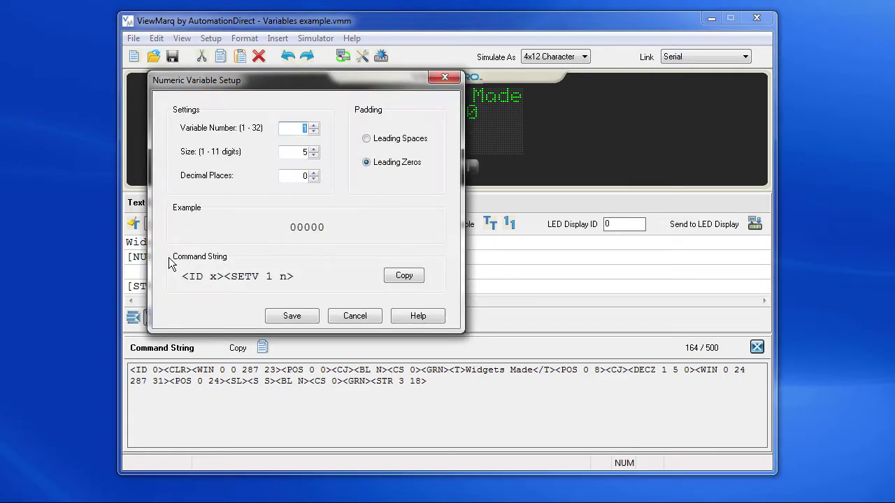
{"action": "left_click", "coordinate": [413, 278]}
{"action": "double_click", "coordinate": [213, 276]}
{"action": "double_click", "coordinate": [287, 276]}
{"action": "left_click", "coordinate": [352, 316]}
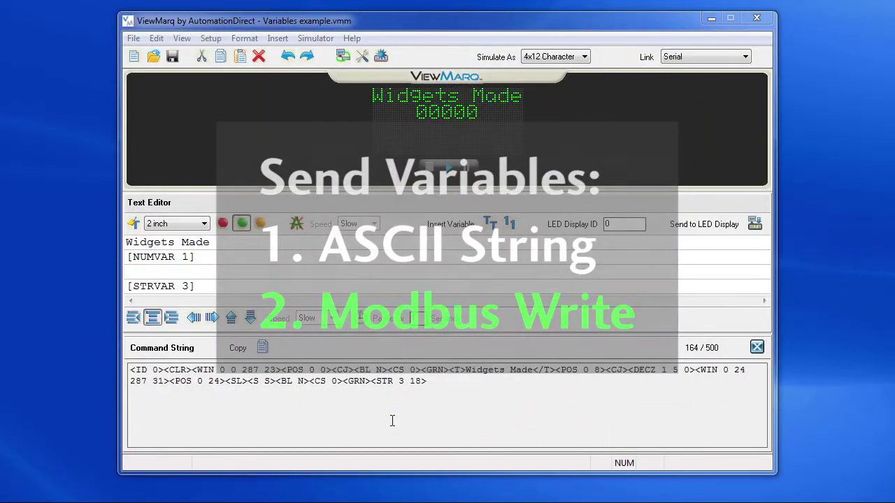
Step: Open the Help topic 'How to Update Variables?' and scroll to the Modbus address tables
{"action": "left_click", "coordinate": [354, 38]}
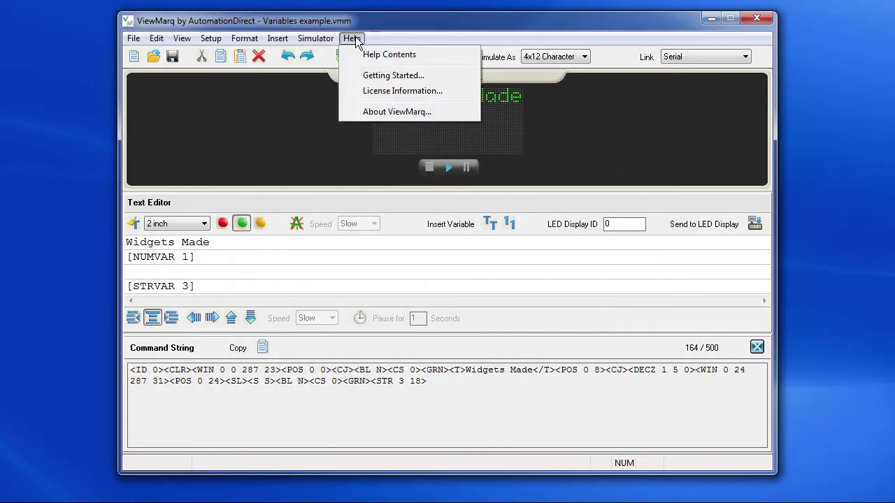
{"action": "left_click", "coordinate": [363, 53]}
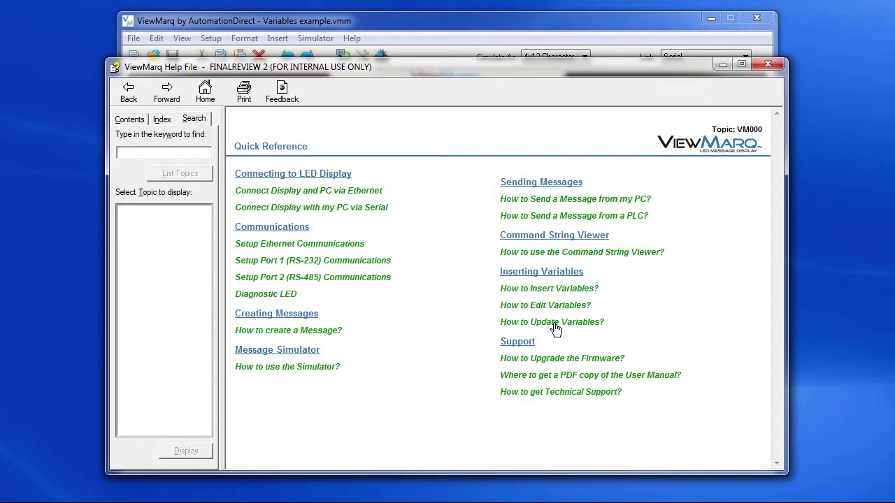
{"action": "left_click", "coordinate": [554, 322]}
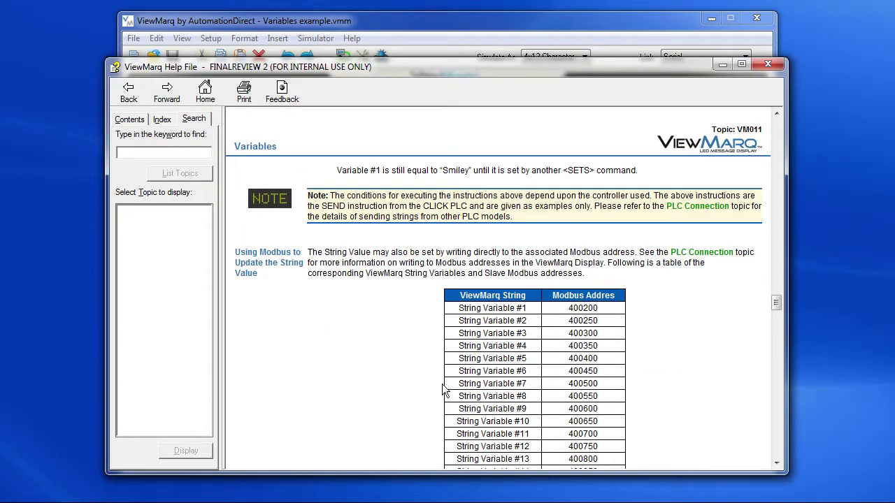
{"action": "left_click_drag", "start_coordinate": [774, 300], "coordinate": [774, 304]}
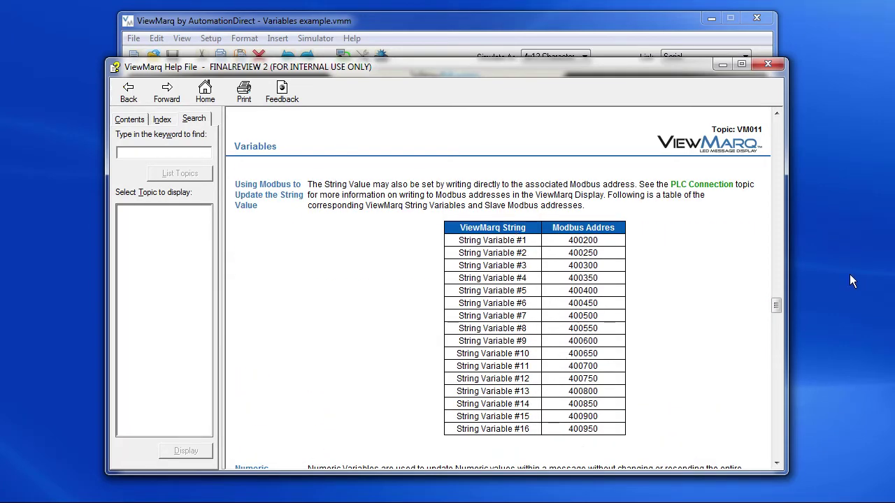
{"action": "left_click_drag", "start_coordinate": [776, 305], "coordinate": [772, 444]}
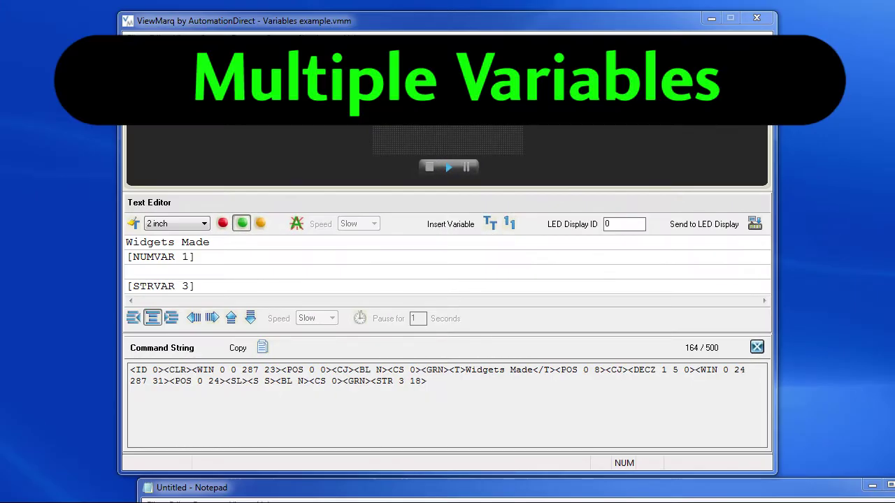
Step: Copy numeric variable 1's SETV command and bring the blank Notepad window forward
{"action": "double_click", "coordinate": [195, 261]}
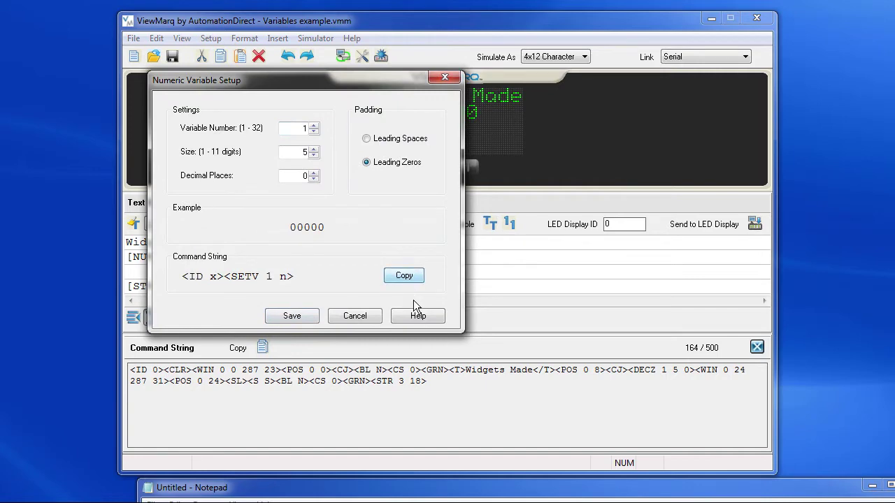
{"action": "left_click", "coordinate": [342, 316]}
{"action": "left_click", "coordinate": [331, 495]}
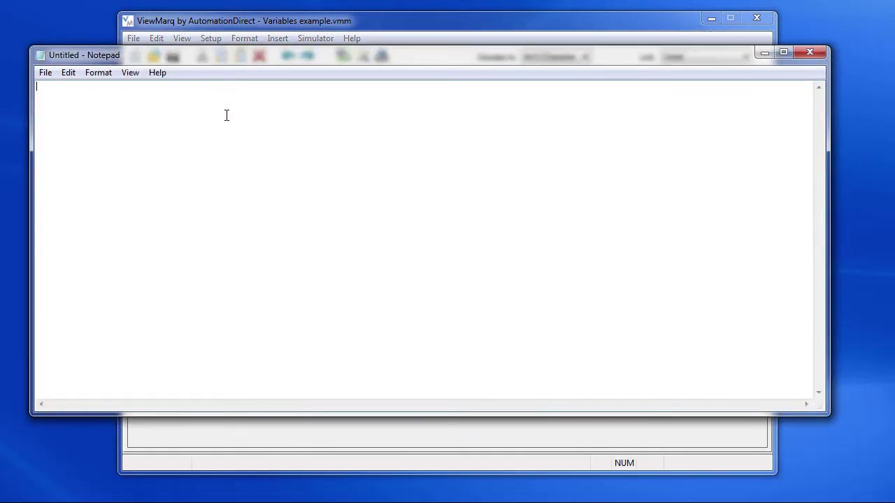
Step: Paste the SETV command into Notepad with display ID 1 and copy its <SETV 1 n> part
{"action": "key", "text": "ctrl+v"}
{"action": "double_click", "coordinate": [61, 85]}
{"action": "type", "text": "1"}
{"action": "double_click", "coordinate": [118, 86]}
{"action": "left_click", "coordinate": [130, 87]}
{"action": "left_click_drag", "start_coordinate": [126, 86], "coordinate": [71, 86]}
{"action": "left_click", "coordinate": [156, 92]}
Step: Append SETV entries for numeric variables 2, 8 and 10 to the command
{"action": "key", "text": "ctrl+v"}
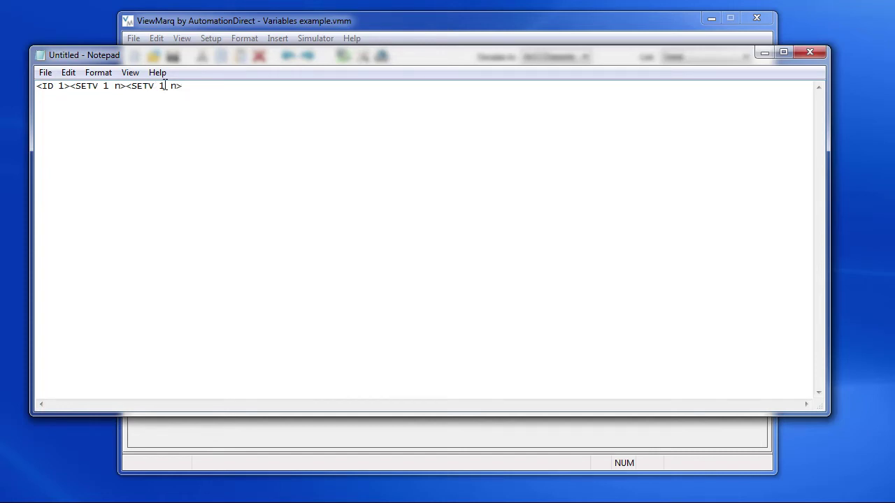
{"action": "double_click", "coordinate": [161, 86]}
{"action": "type", "text": "2"}
{"action": "key", "text": "ctrl+v"}
{"action": "double_click", "coordinate": [218, 86]}
{"action": "type", "text": "8"}
{"action": "key", "text": "ctrl+v"}
{"action": "left_click", "coordinate": [276, 85]}
{"action": "type", "text": "0"}
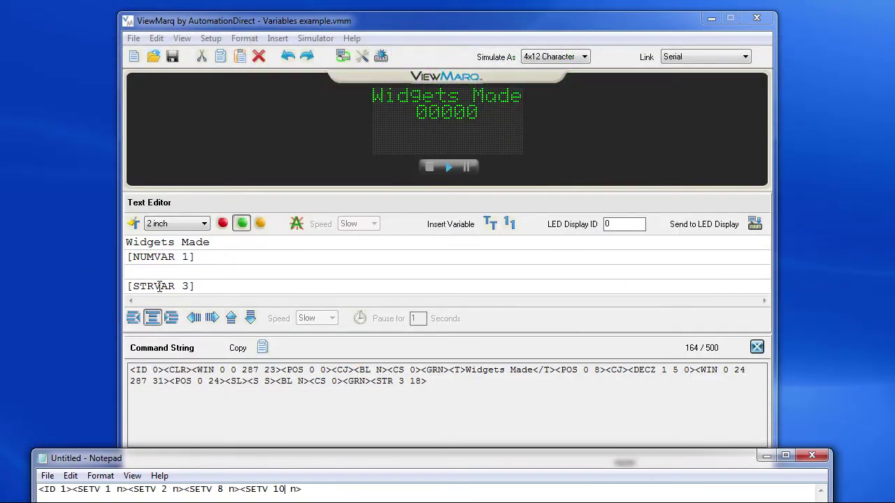
{"action": "double_click", "coordinate": [160, 286]}
Step: Append string variable 3's SETS command in Notepad, delete its ID prefix, and select the x value
{"action": "left_click", "coordinate": [409, 256]}
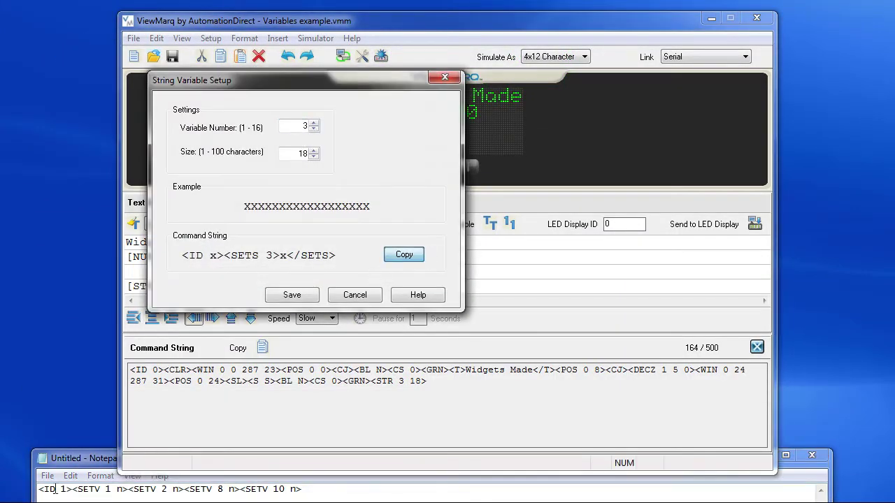
{"action": "left_click_drag", "start_coordinate": [84, 458], "coordinate": [79, 56]}
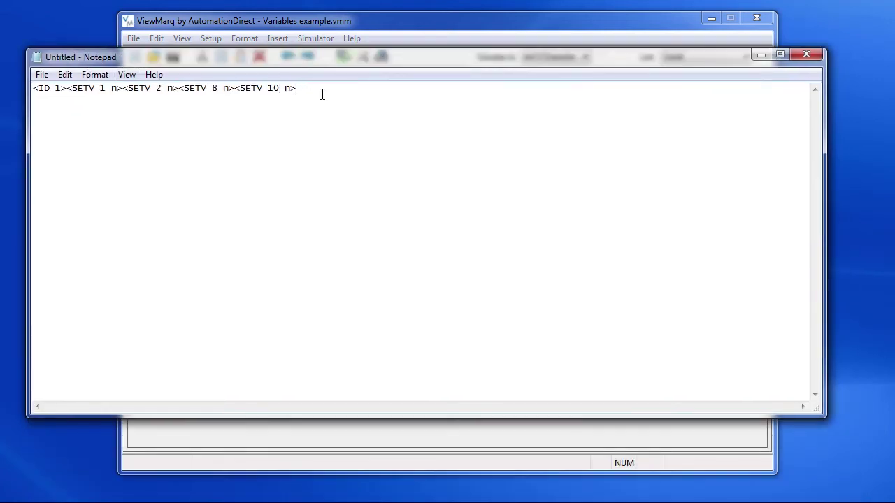
{"action": "key", "text": "ctrl+v"}
{"action": "left_click_drag", "start_coordinate": [330, 88], "coordinate": [297, 89]}
{"action": "key", "text": "Delete"}
{"action": "left_click", "coordinate": [50, 89]}
{"action": "left_click_drag", "start_coordinate": [346, 88], "coordinate": [342, 88]}
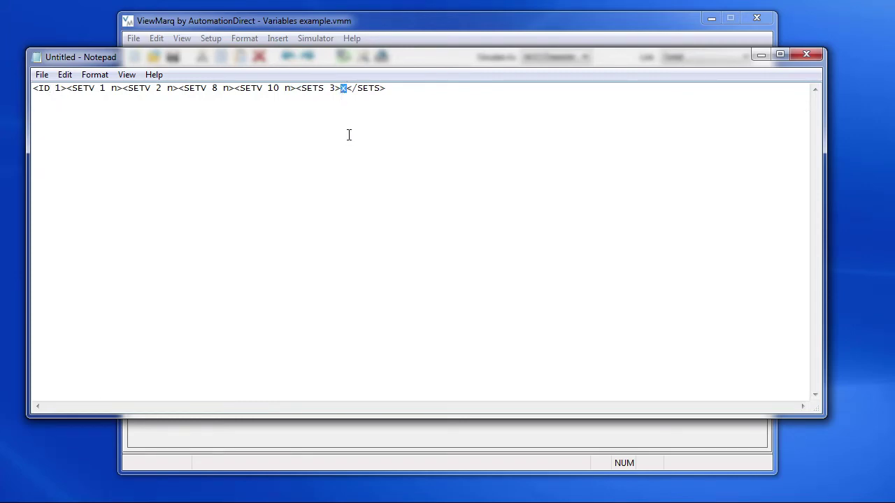